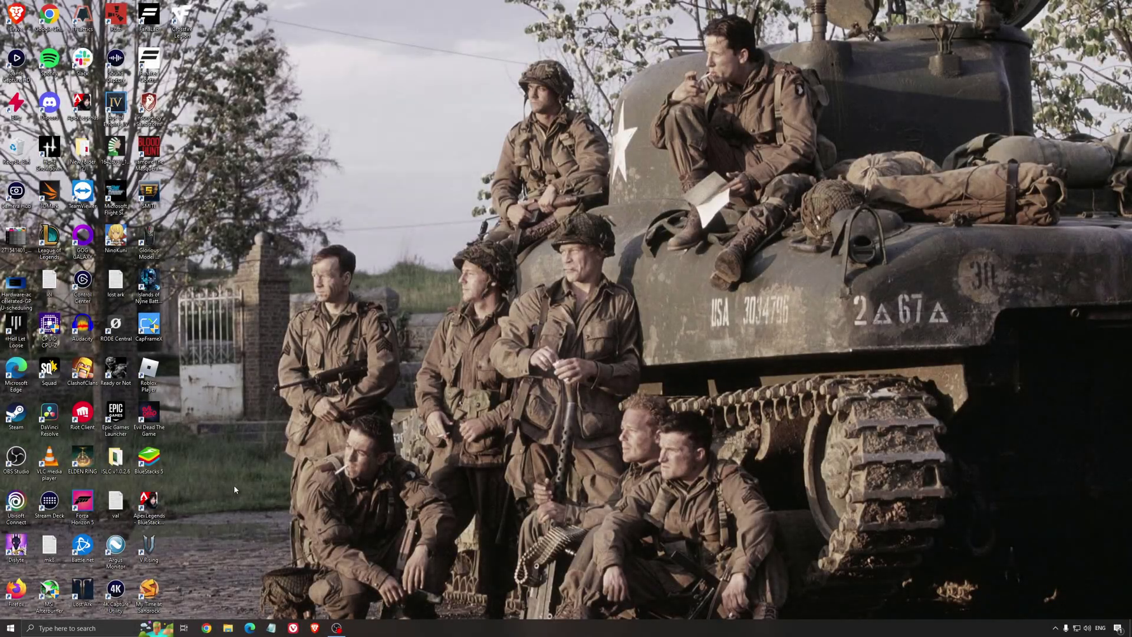
Step: Search 'game mode' to confirm Game Mode is On, then view the Xbox Game Bar settings
click(99, 629)
text(game mo)
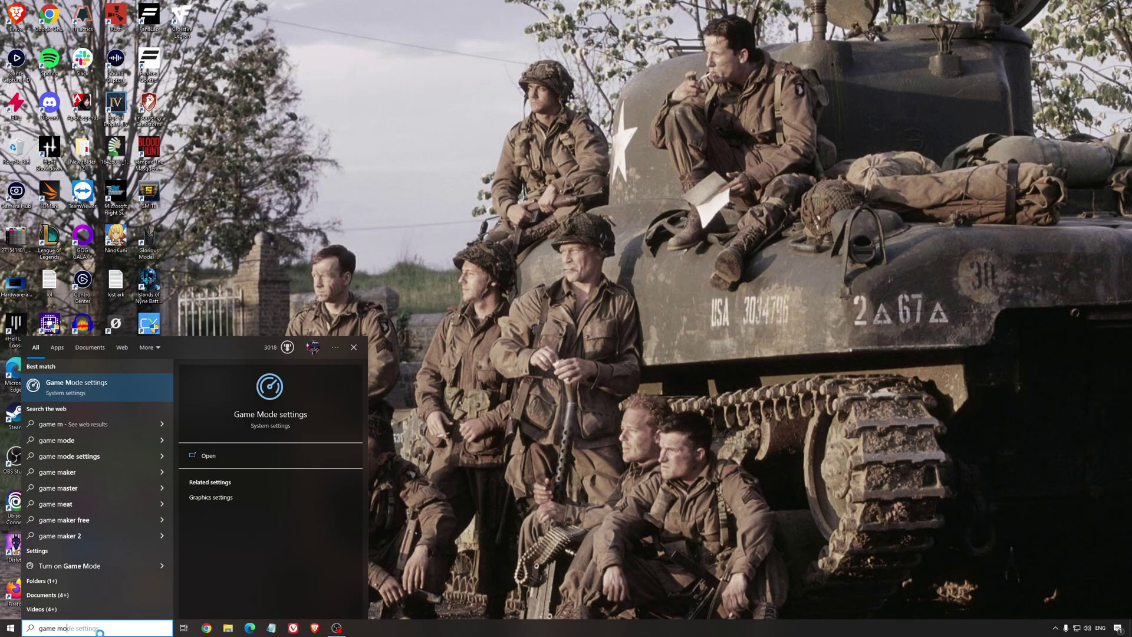
text(de)
key(Return)
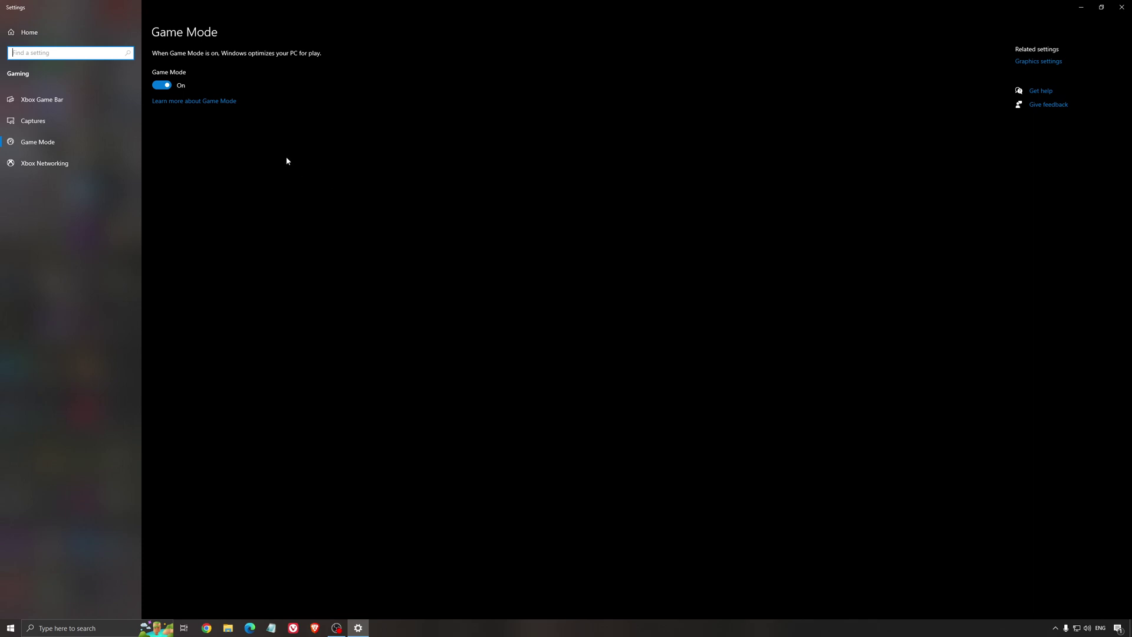
click(67, 100)
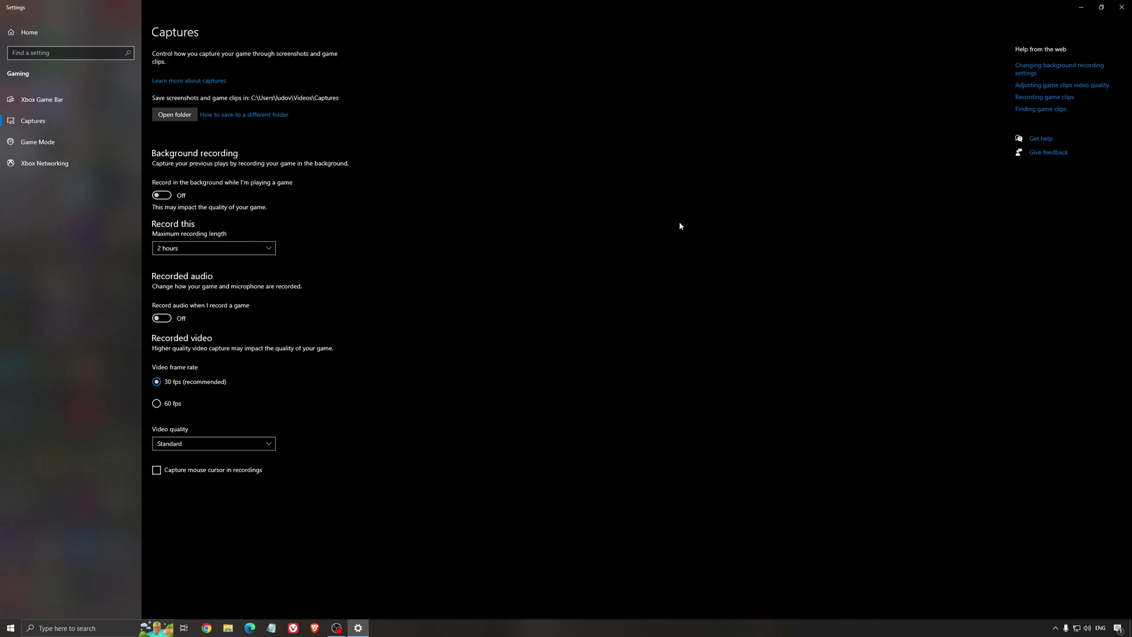
click(1122, 6)
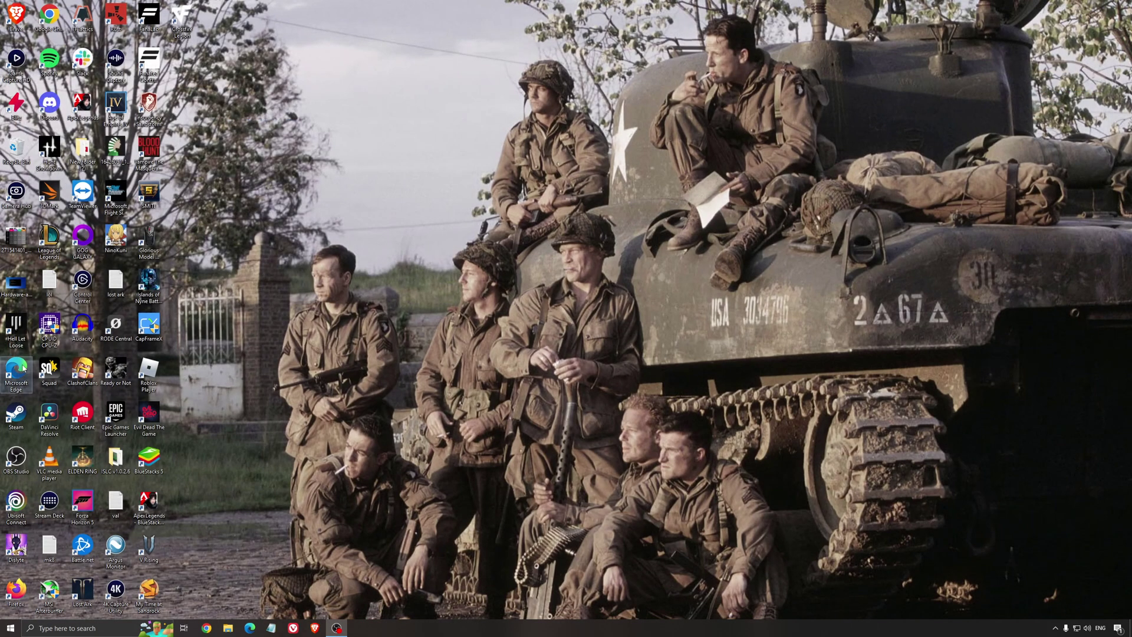
double_click(16, 285)
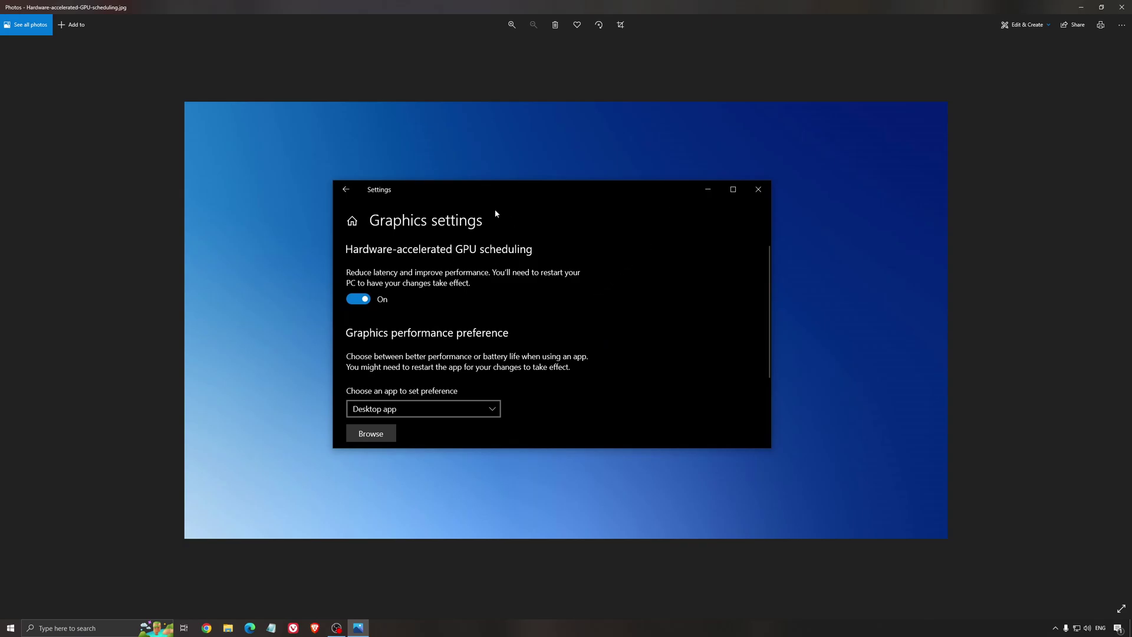
click(1122, 7)
Step: Open AMD Software from the tray and check for updates to driver 22.5.2 on Home
click(1055, 629)
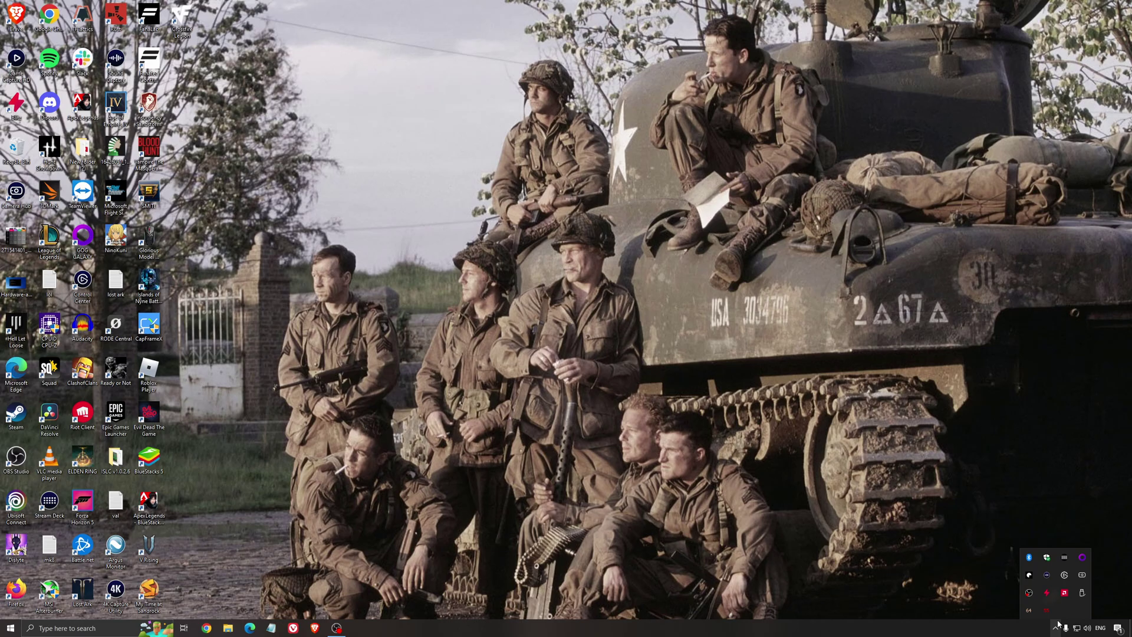
click(1065, 592)
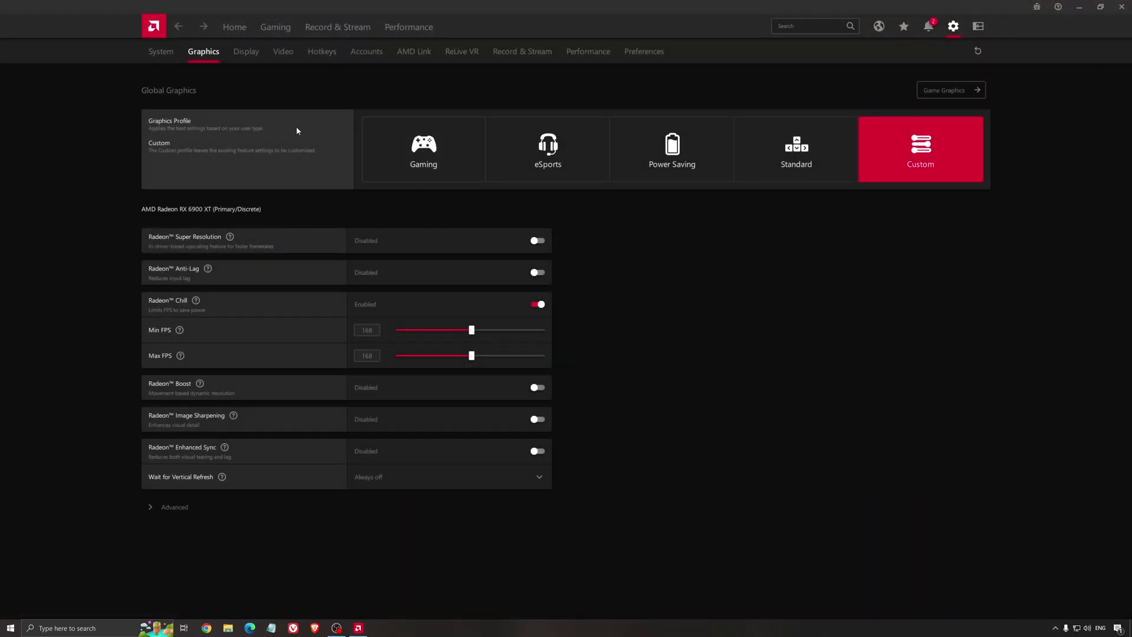
click(235, 26)
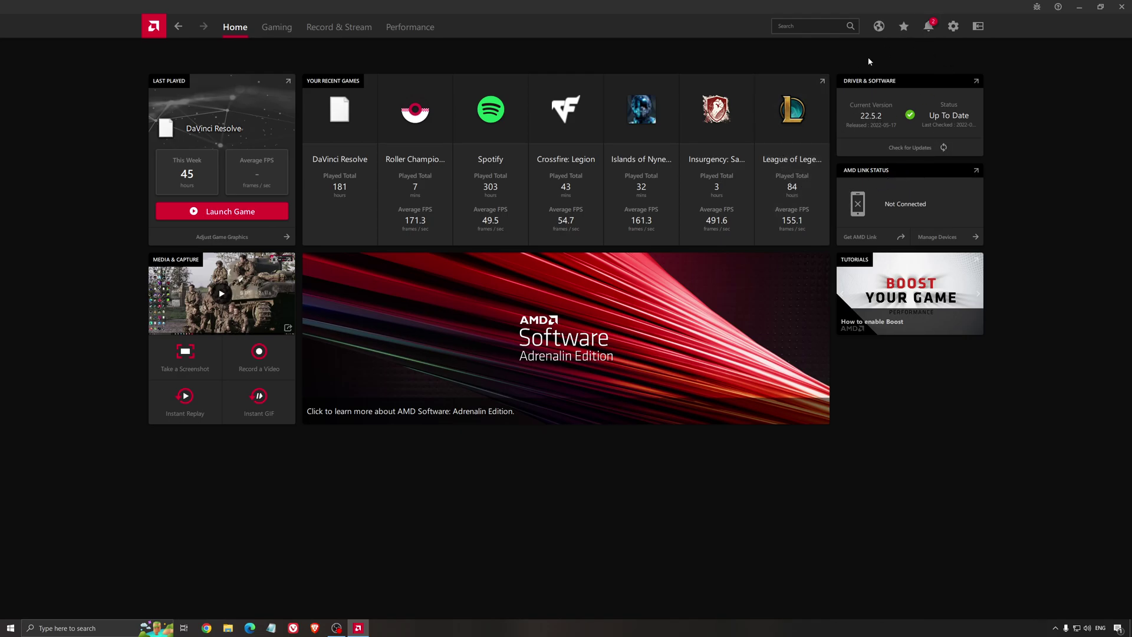
click(906, 147)
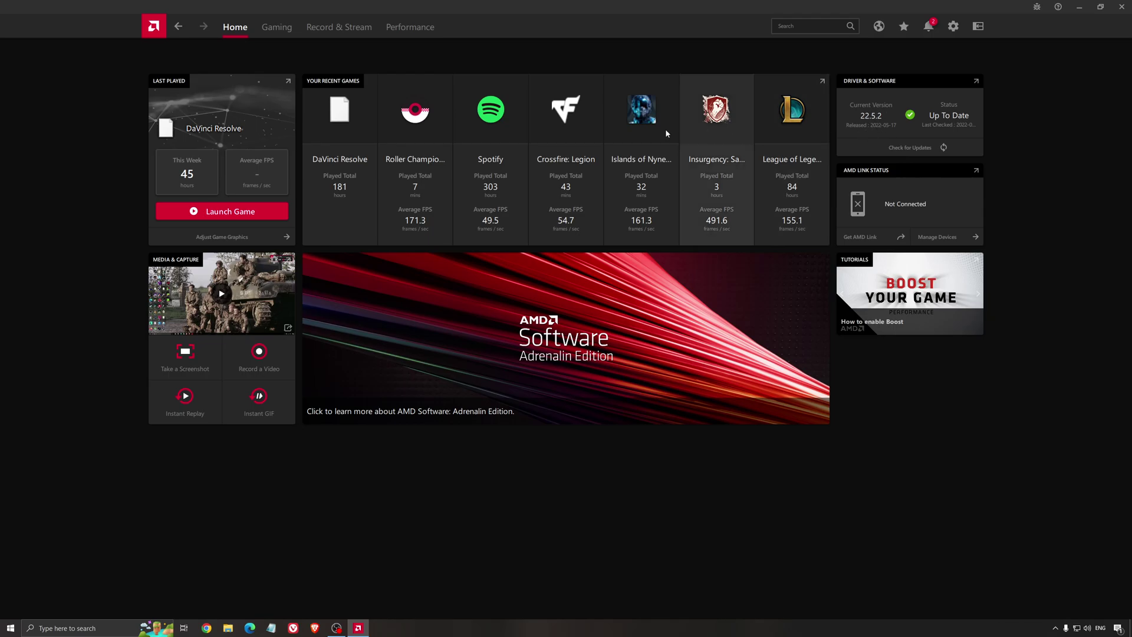
Step: Go to the Gaming section of AMD Software
click(278, 28)
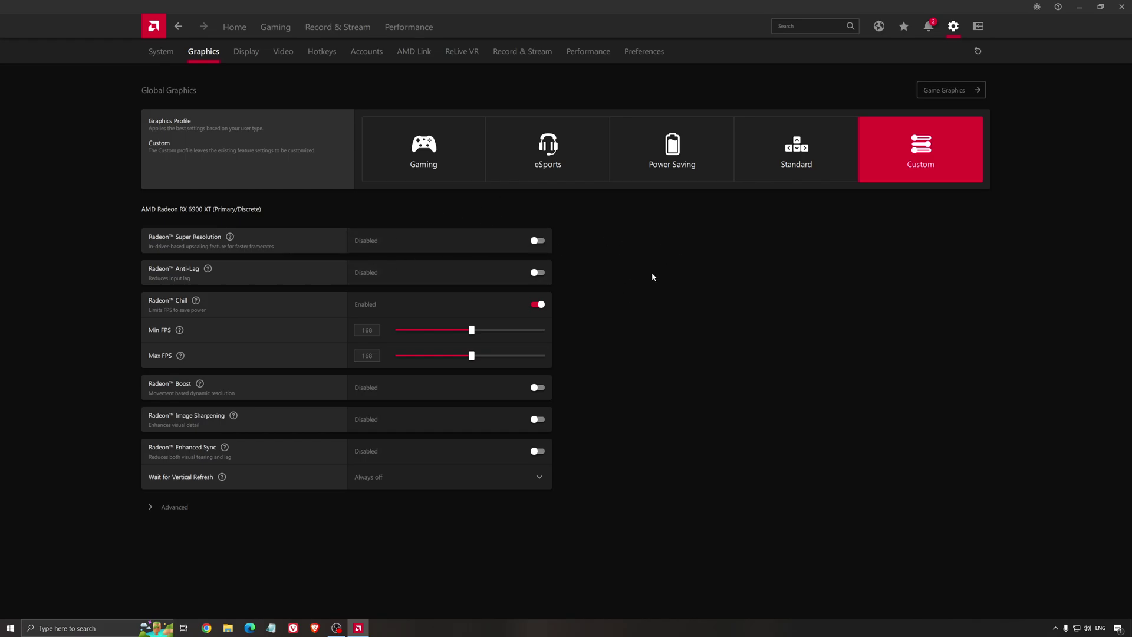
Step: Close AMD Software, open power plan settings via search, and return to the Power Options plan list
click(1120, 9)
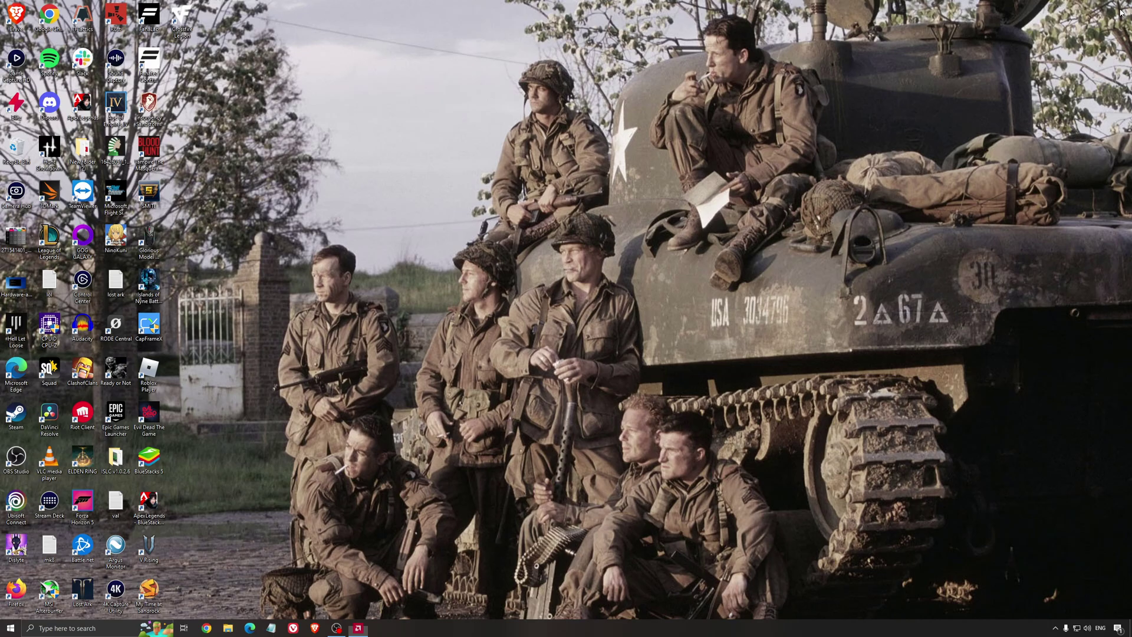
click(109, 630)
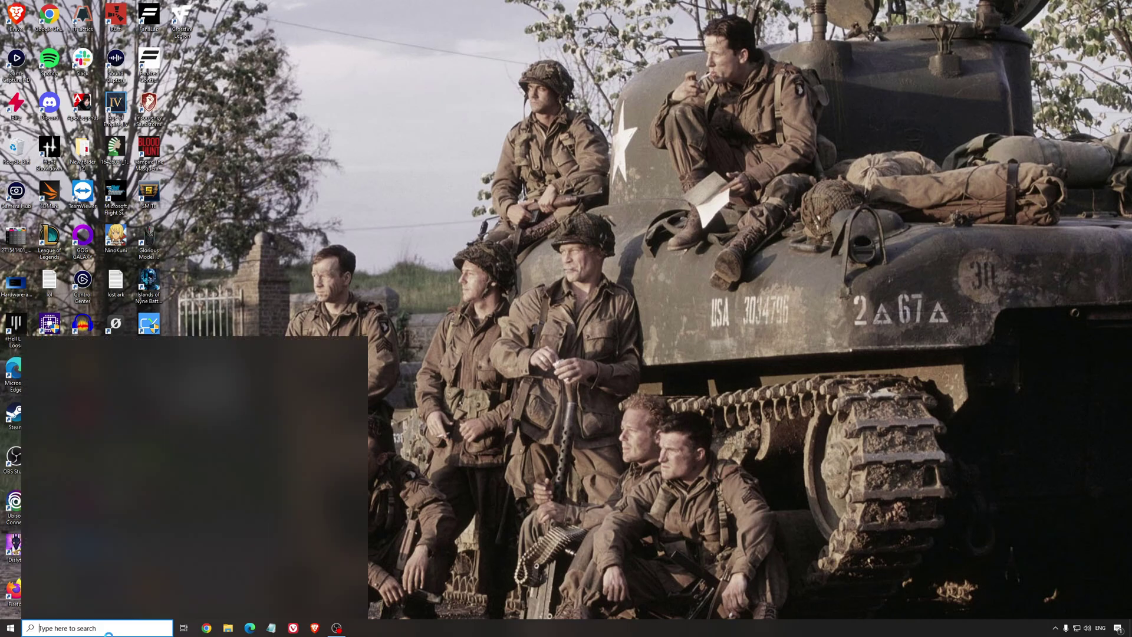
text(amd)
key(Escape)
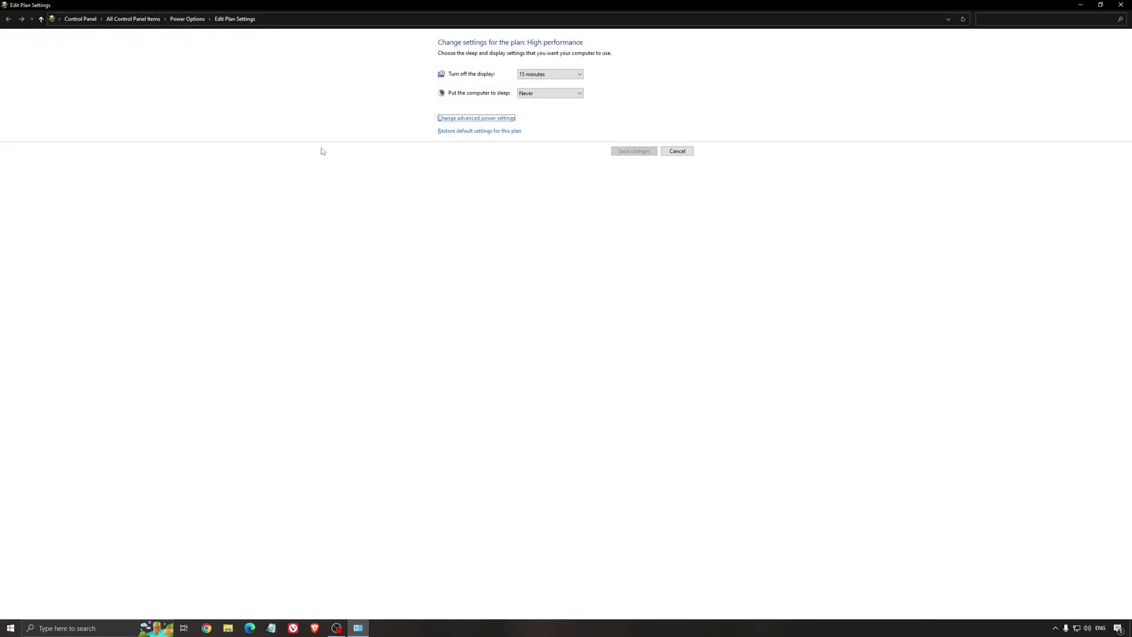
click(187, 19)
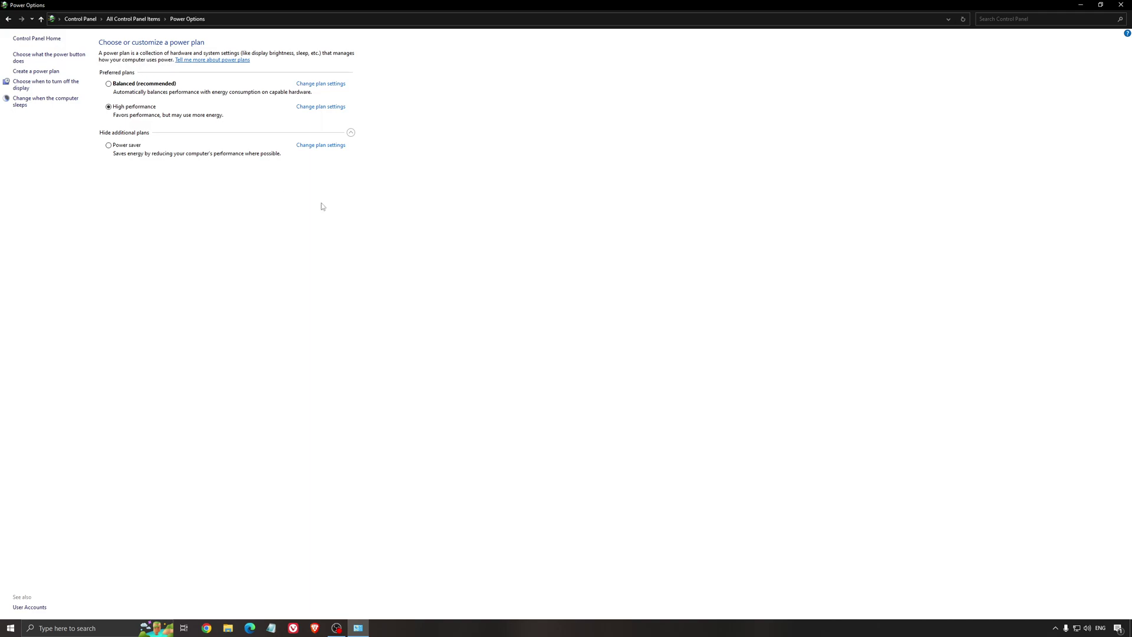
Step: Start ISLC monitoring with a 1024 MB list size and 16000 MB threshold, then minimize it
click(1129, 4)
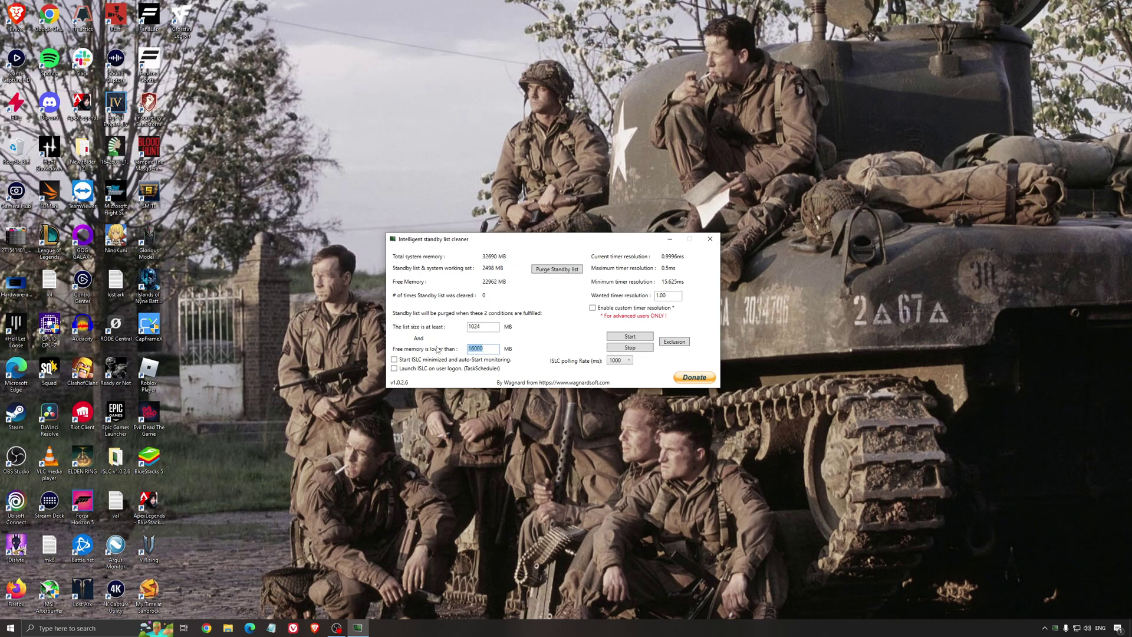
click(630, 335)
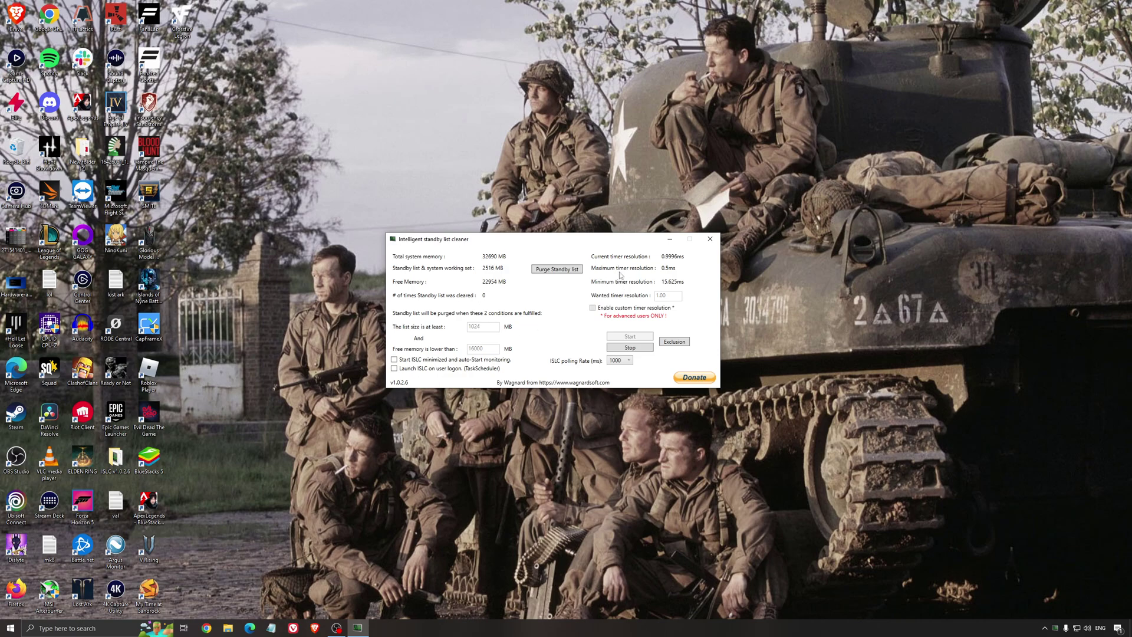
drag(601, 238, 639, 237)
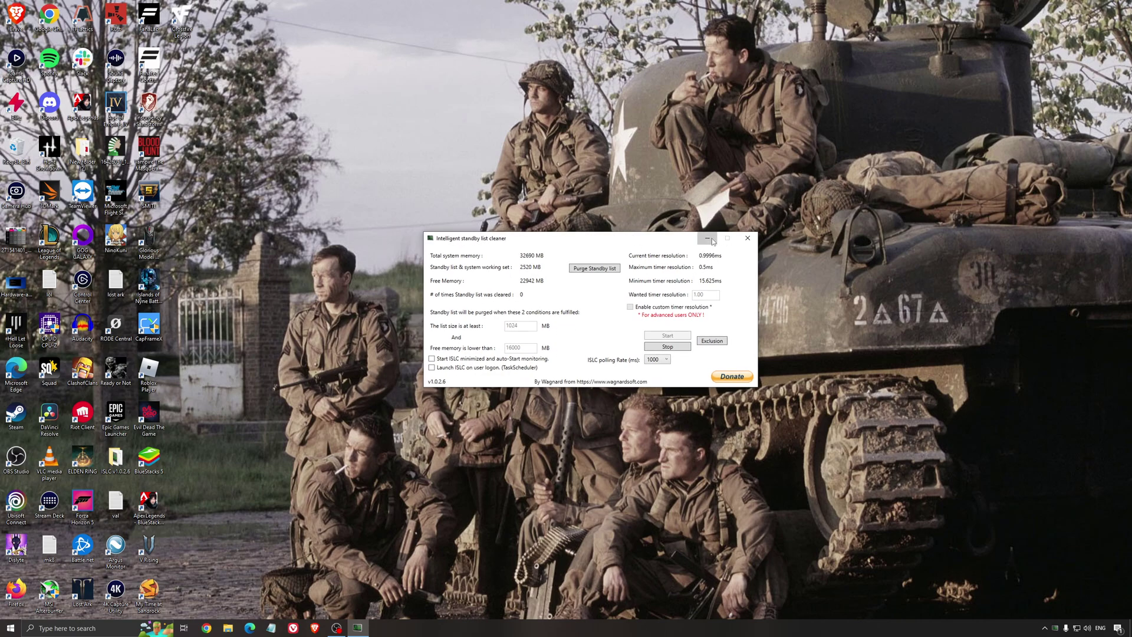
click(708, 239)
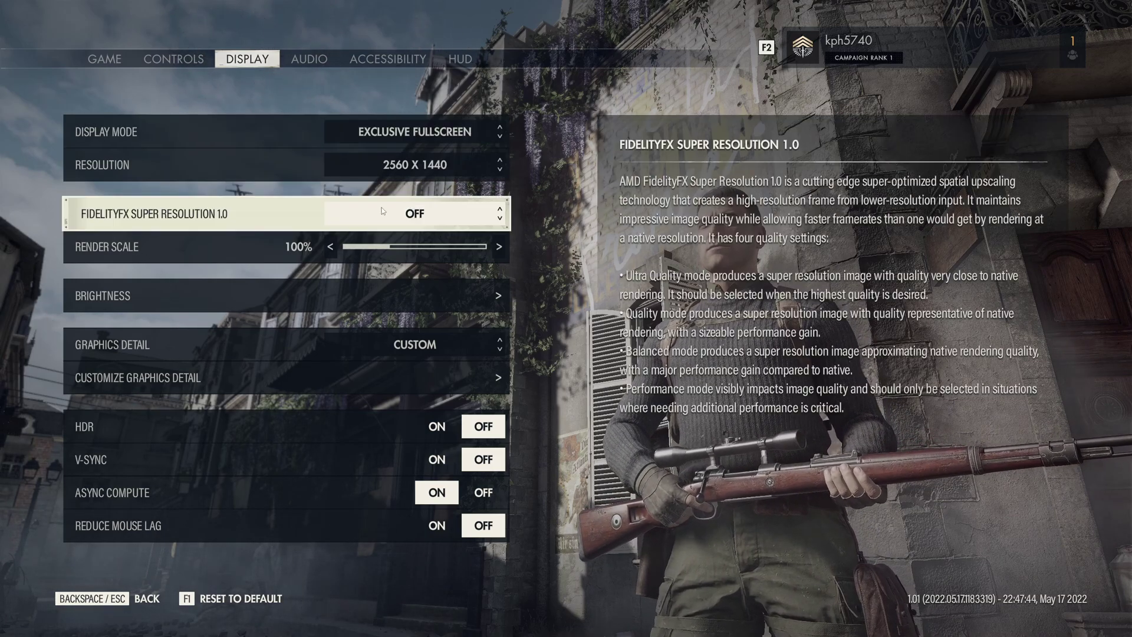
click(384, 212)
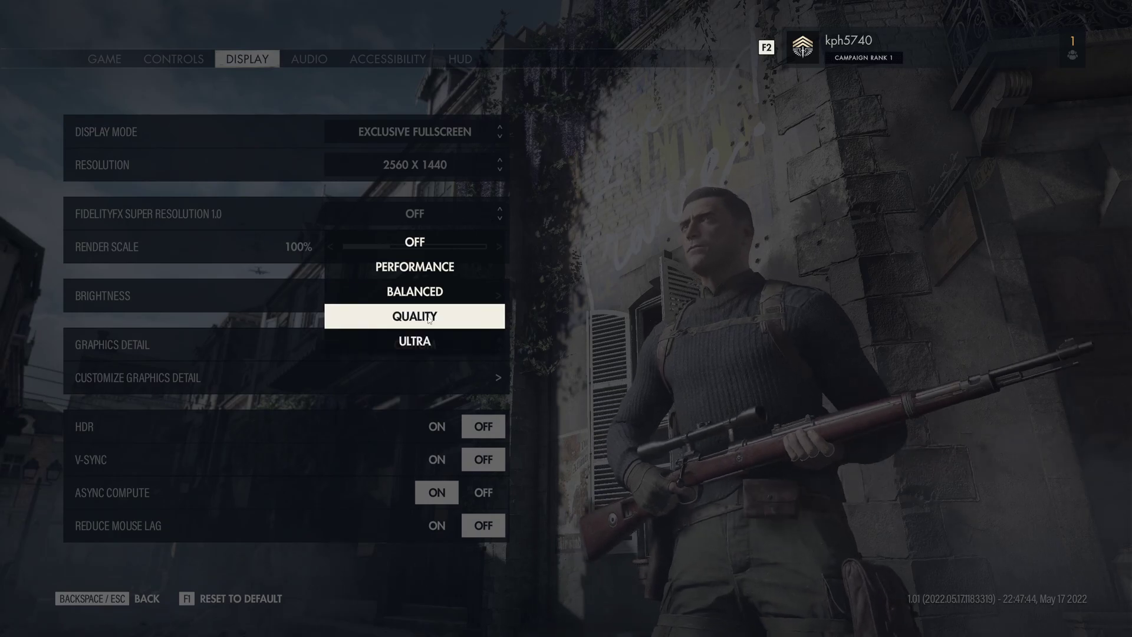
key(Escape)
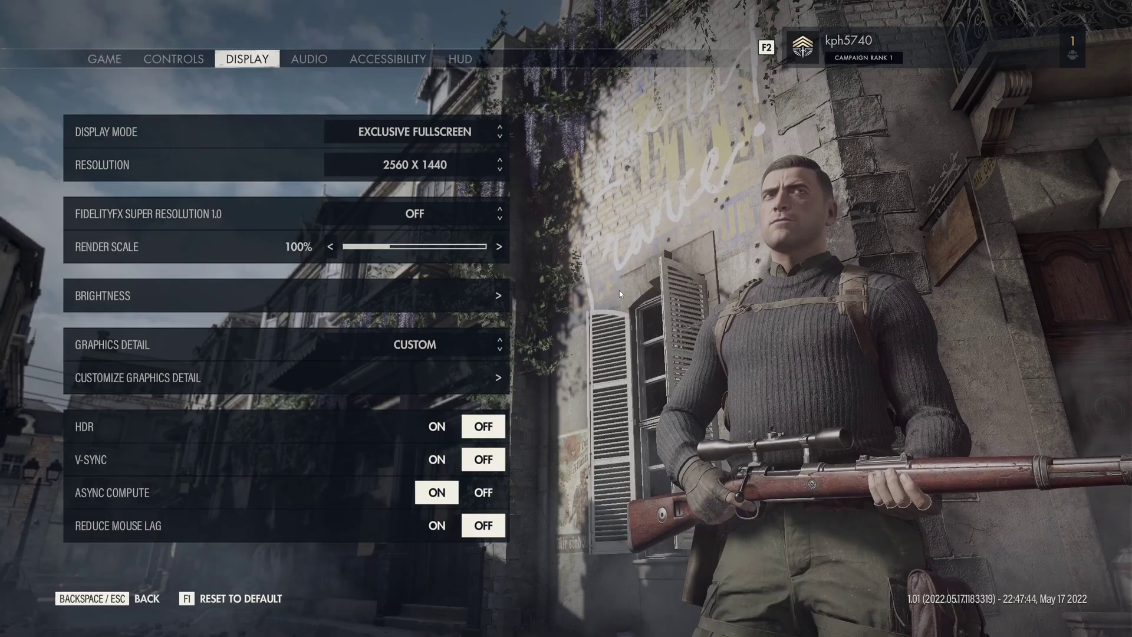
click(412, 214)
key(Escape)
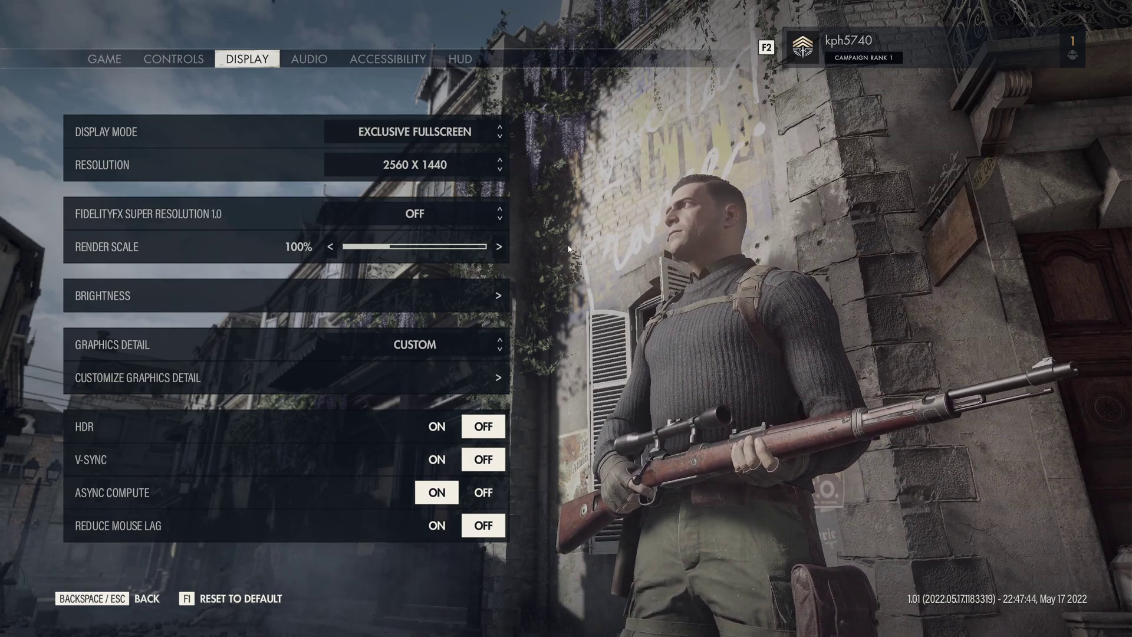
mouse_move(280, 247)
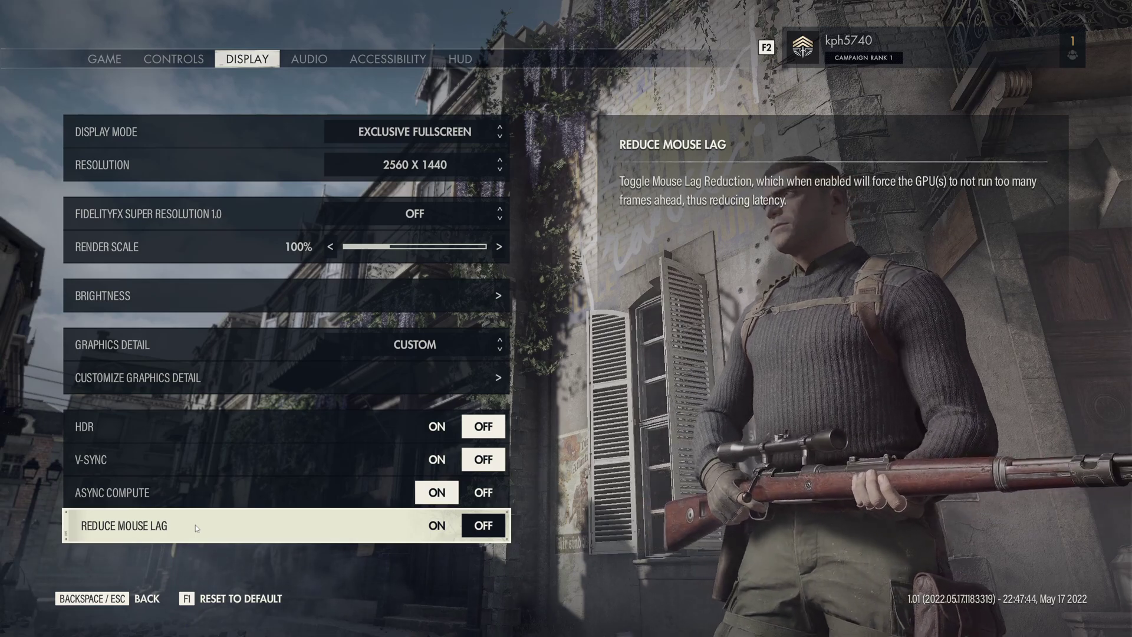
click(248, 378)
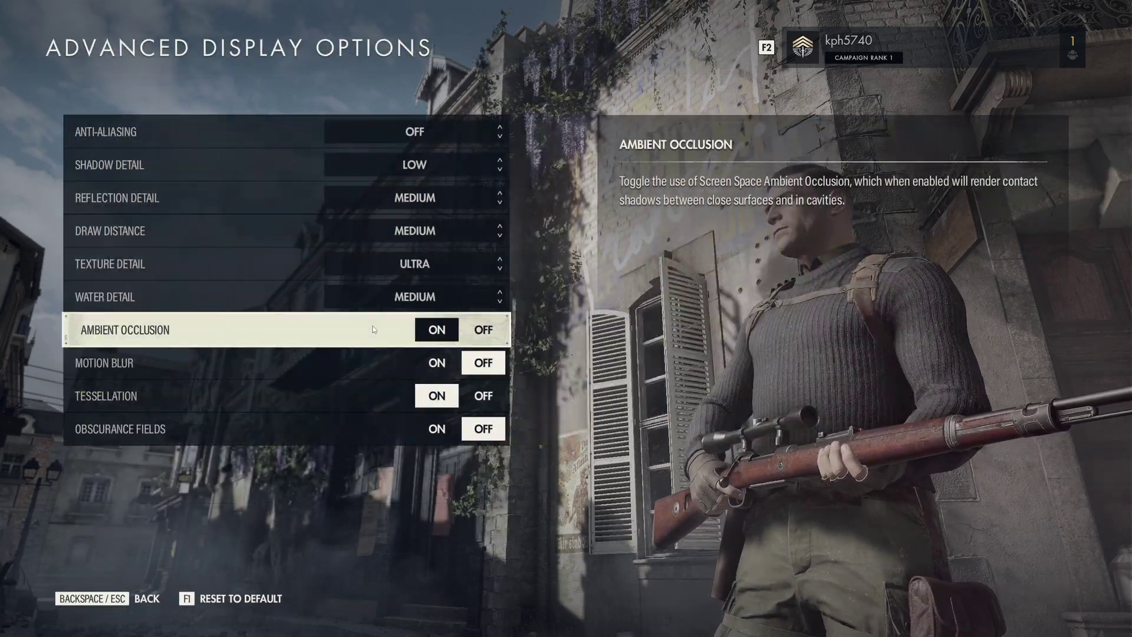
click(429, 132)
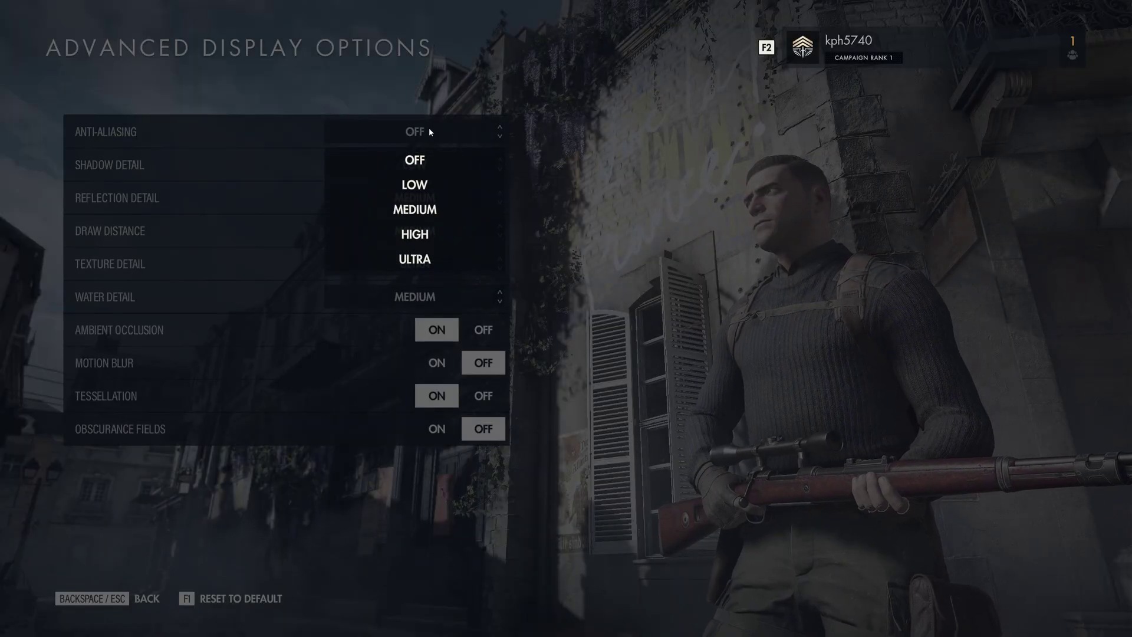
click(455, 161)
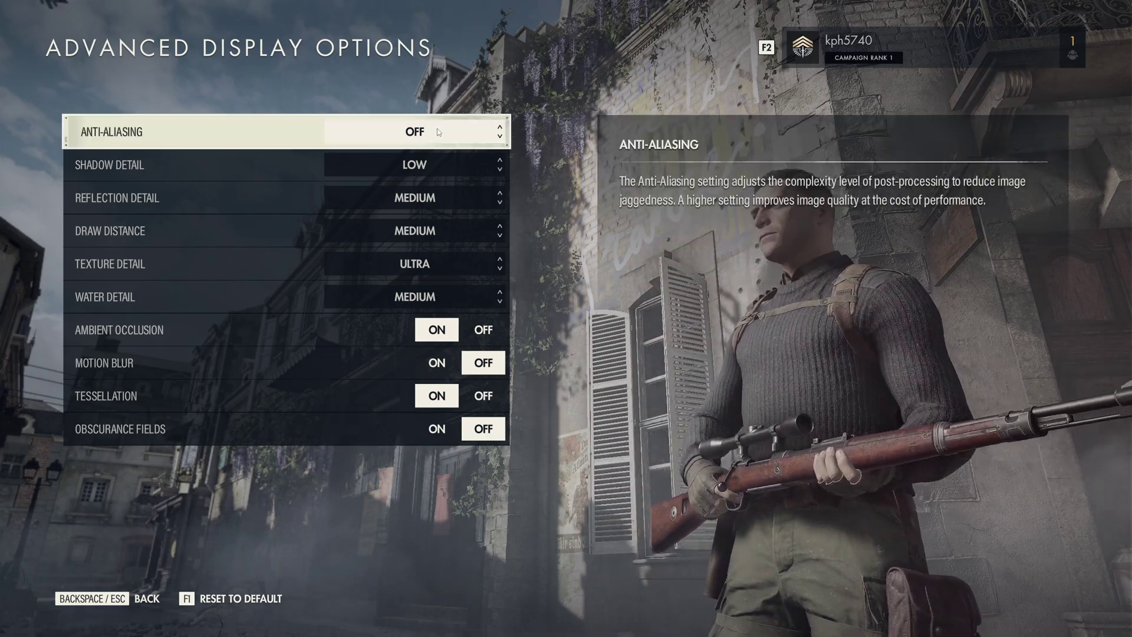
click(437, 130)
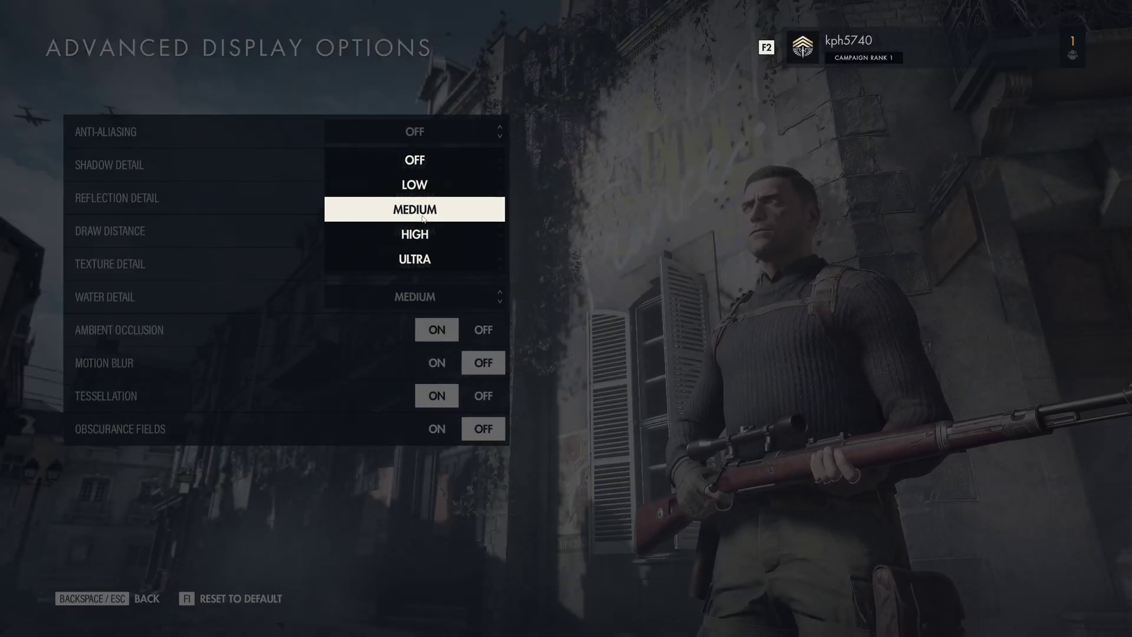
click(625, 159)
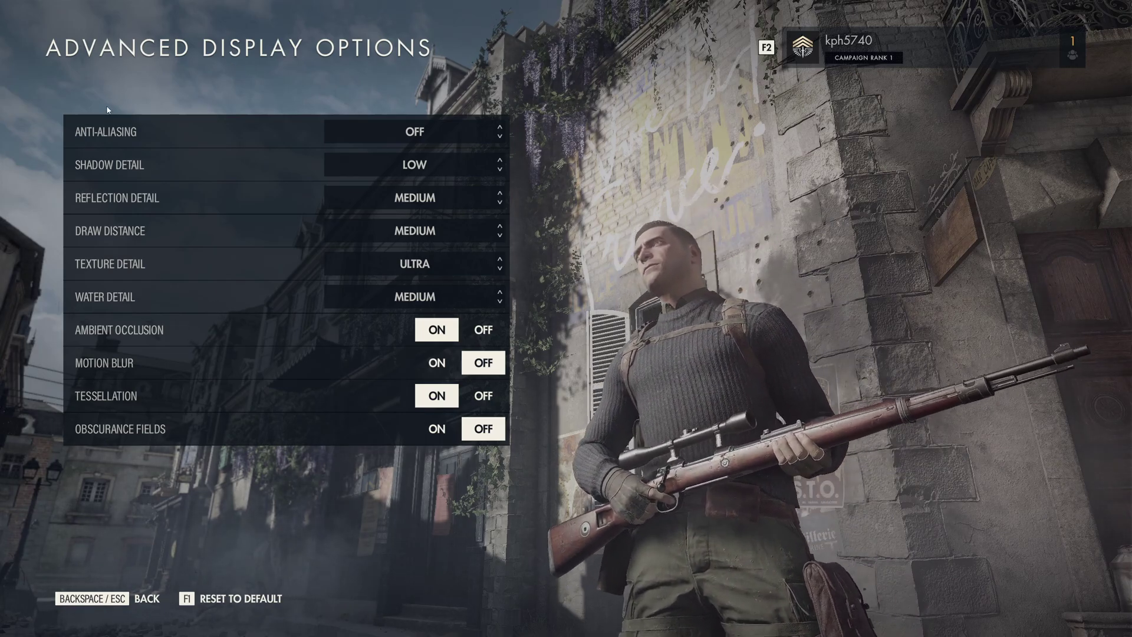
click(419, 162)
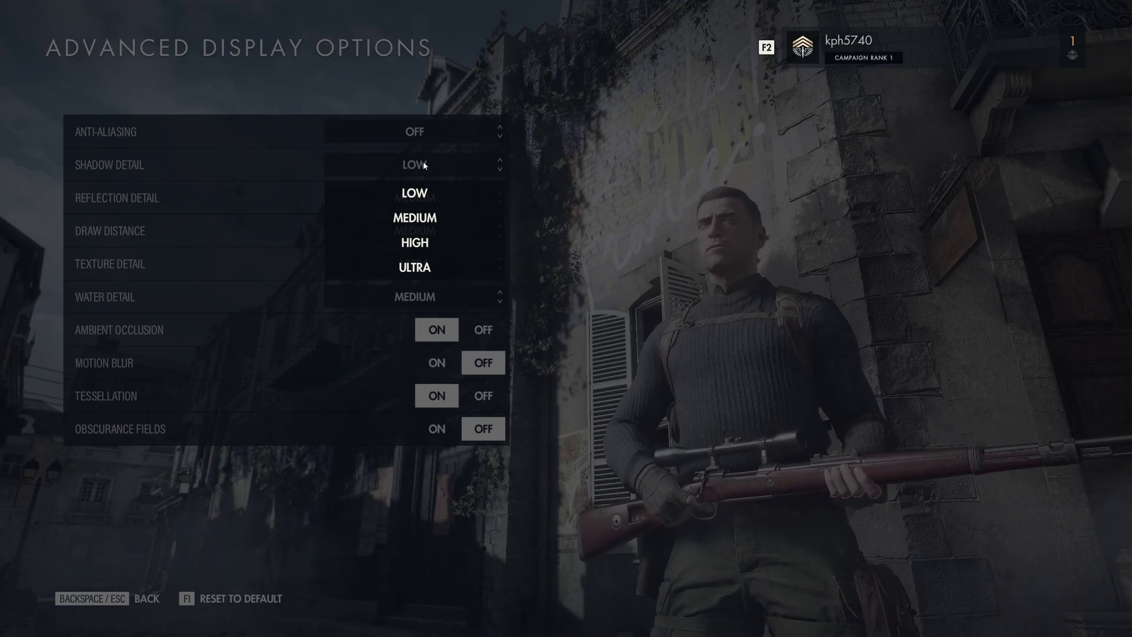
click(634, 139)
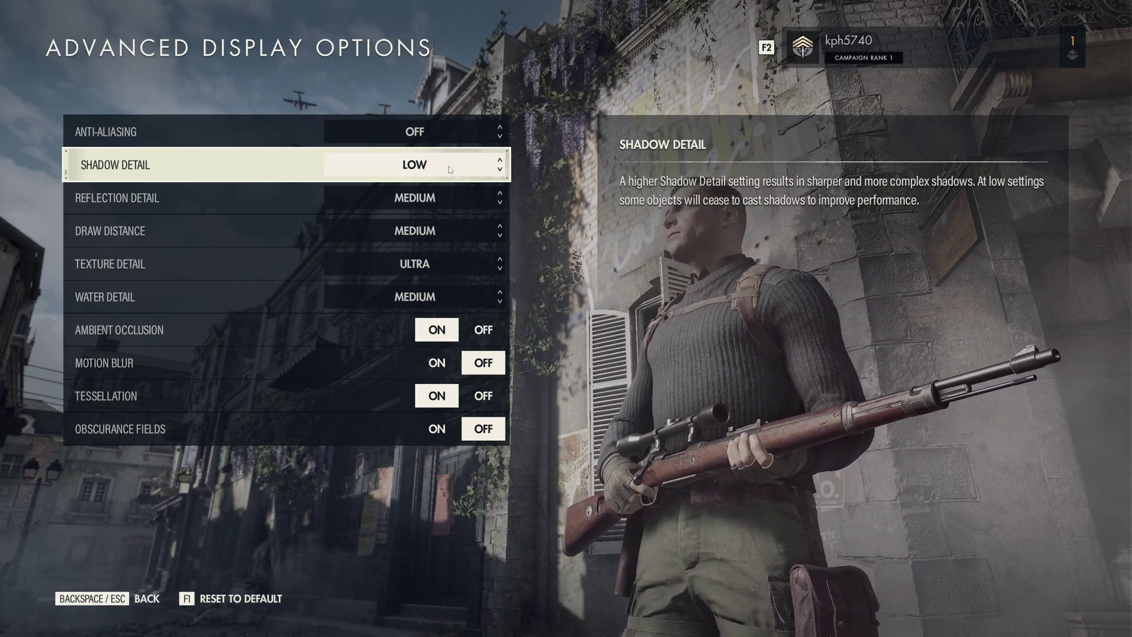
Step: Leave Shadow Detail at Low and Reflection Detail at Medium, then list the Draw Distance levels
click(449, 169)
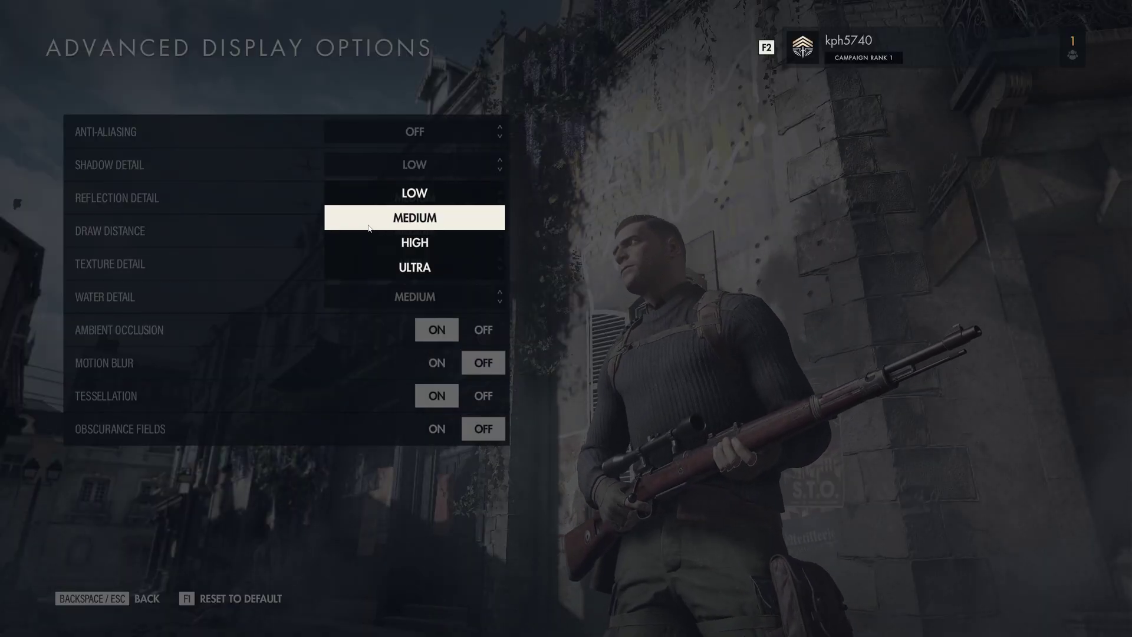
click(420, 267)
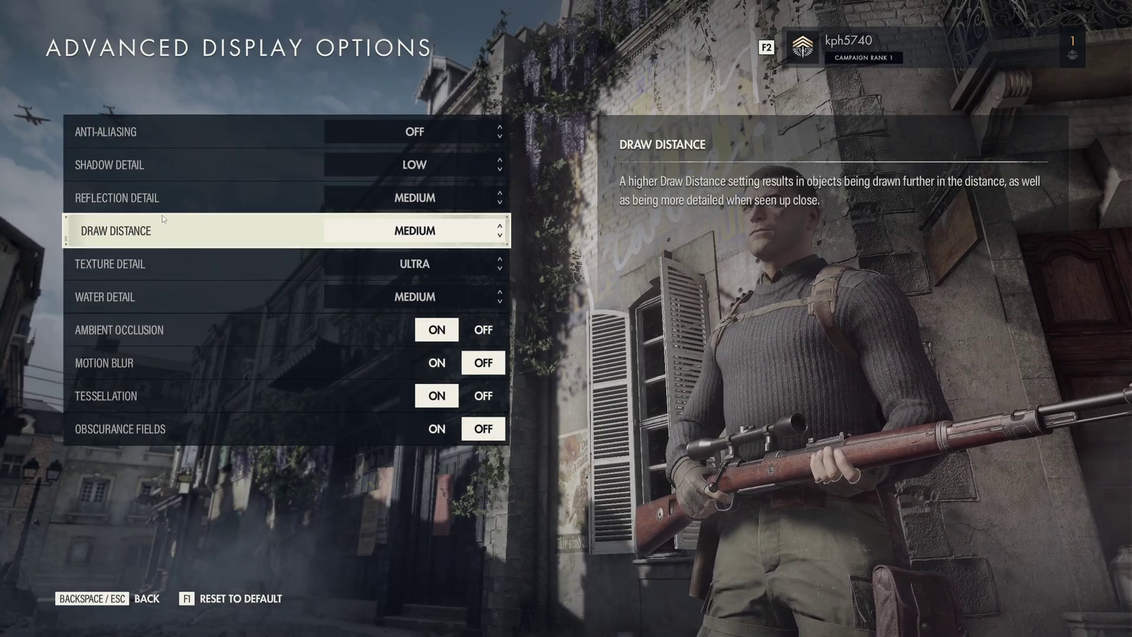
click(390, 201)
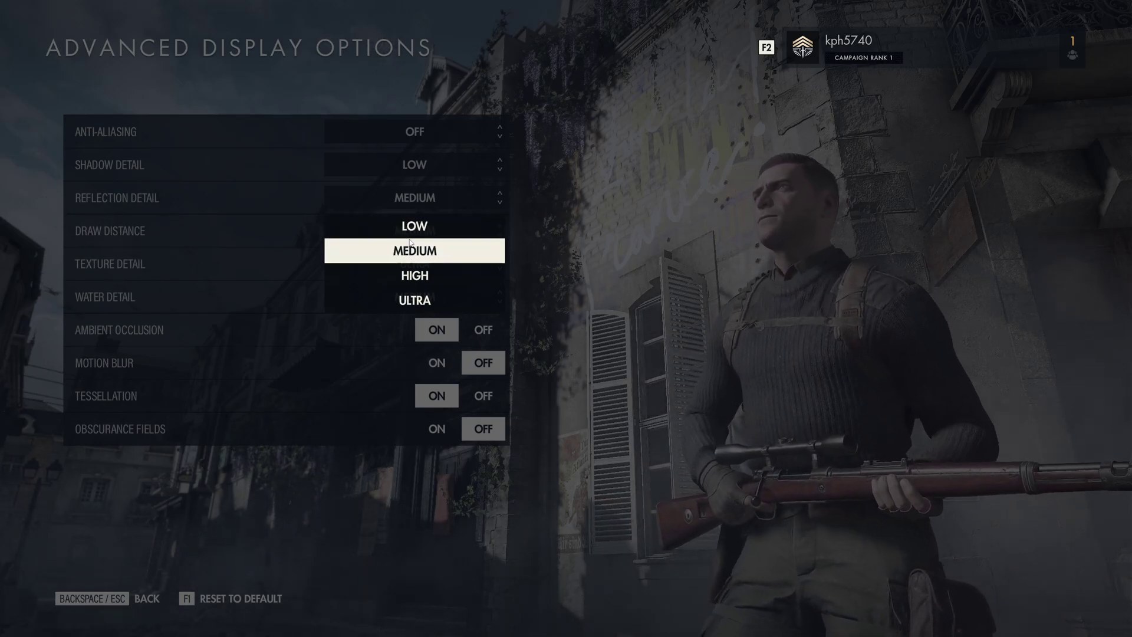
click(535, 255)
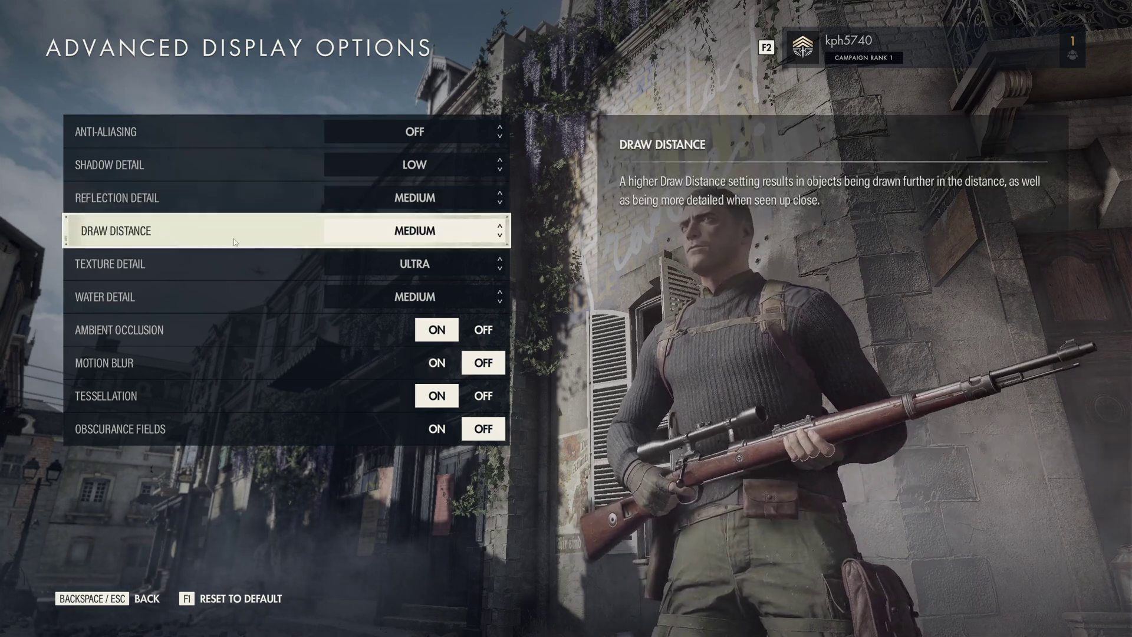
click(432, 239)
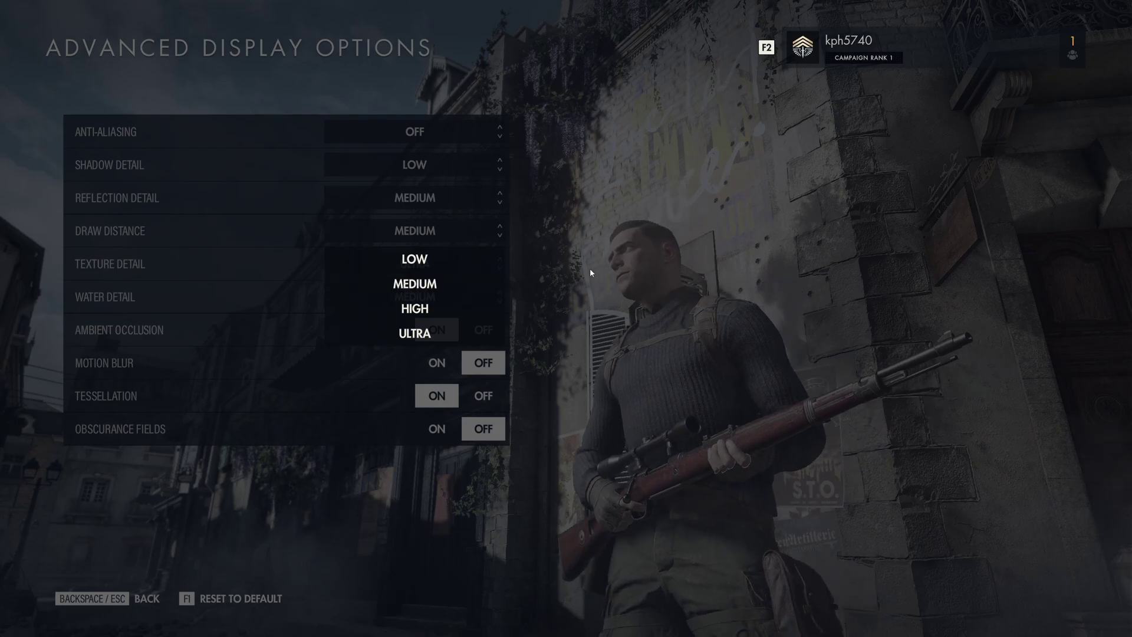
Step: Keep Draw Distance at Medium and try High, Medium and Low texture detail
click(590, 268)
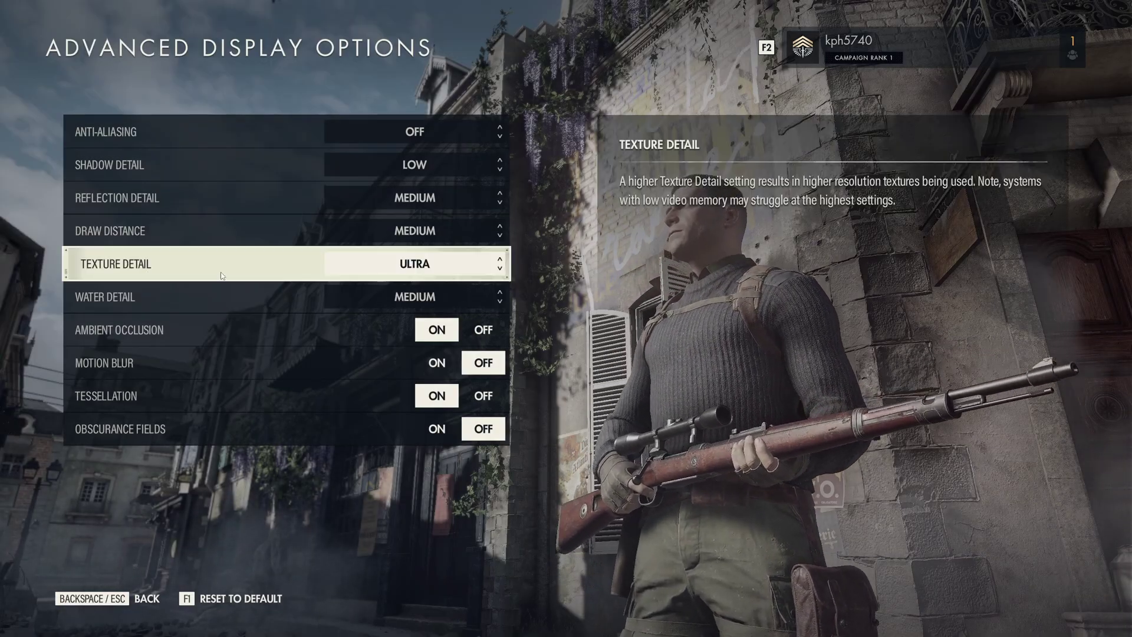
click(415, 273)
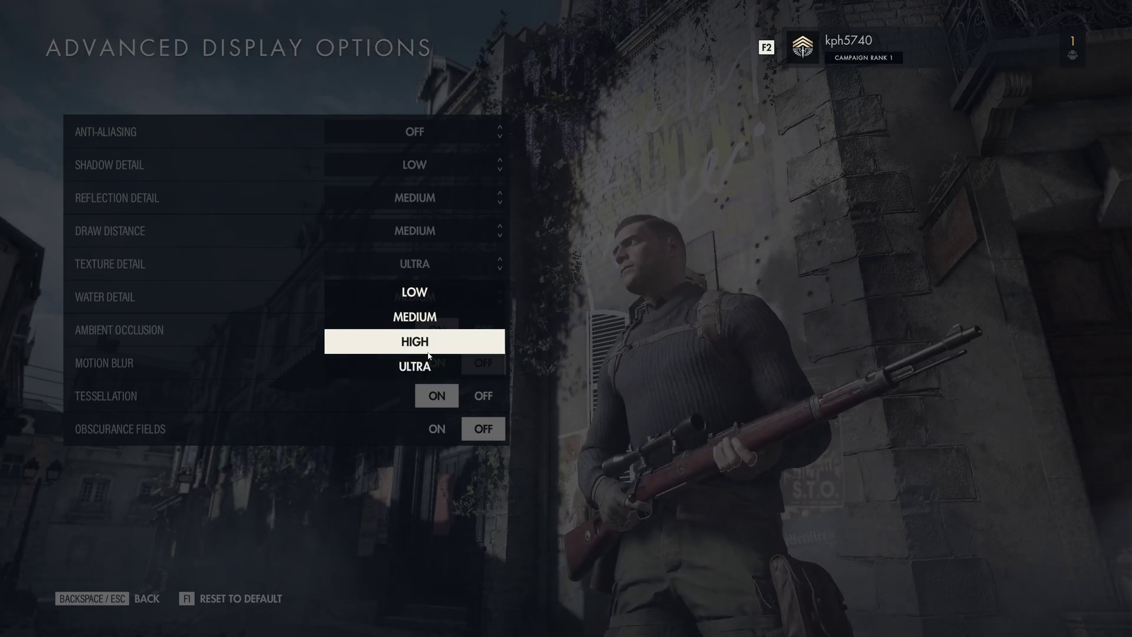
click(460, 342)
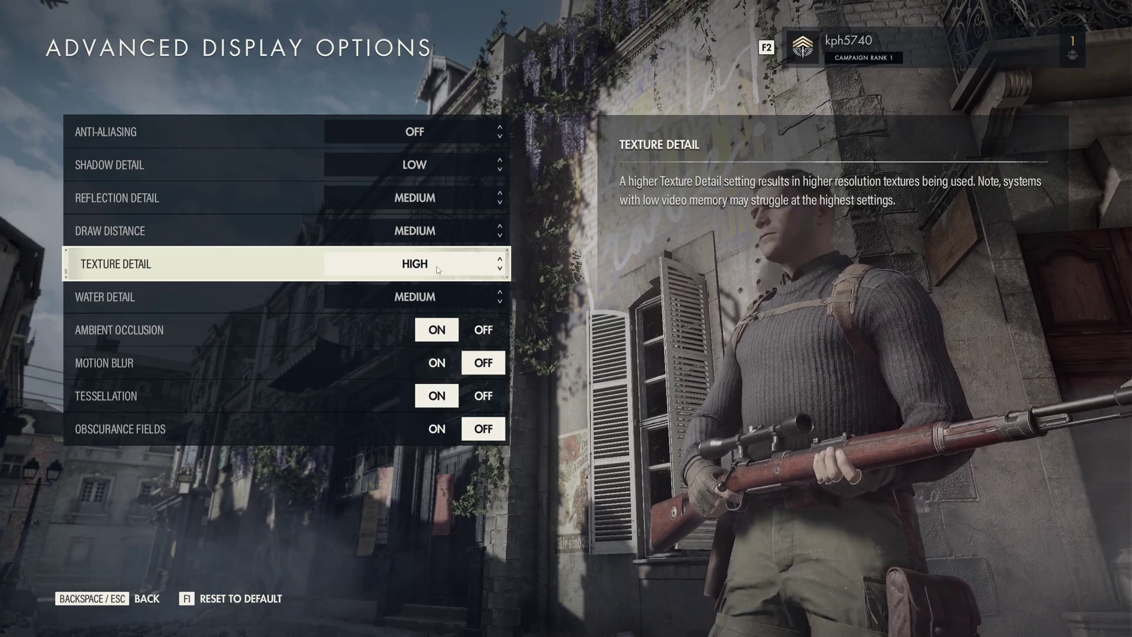
click(438, 269)
click(460, 316)
click(450, 270)
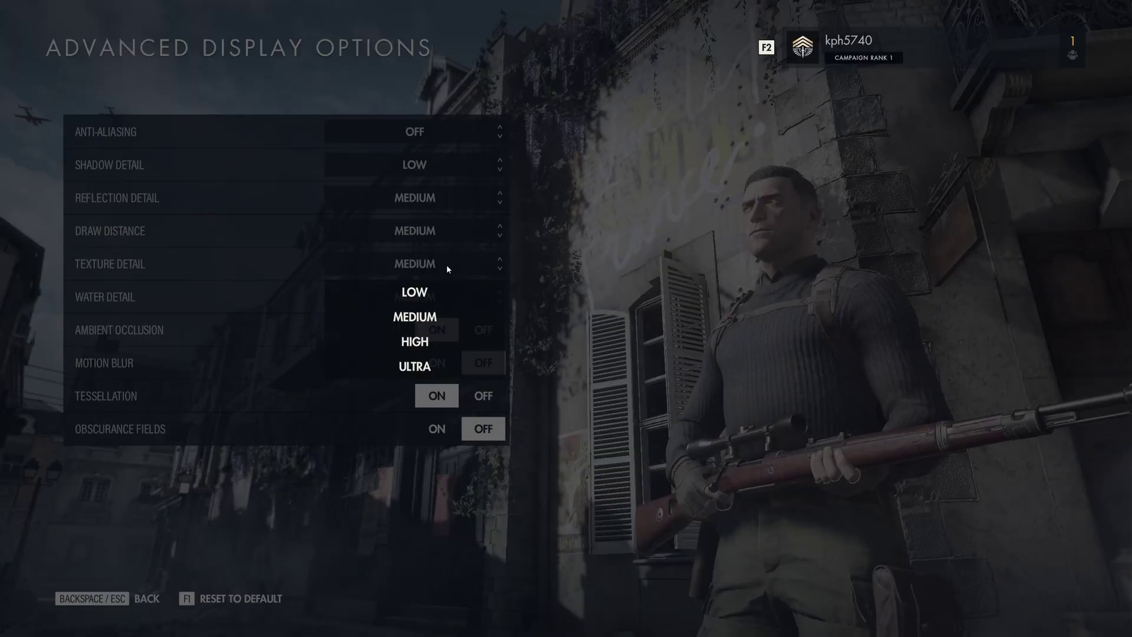
click(449, 291)
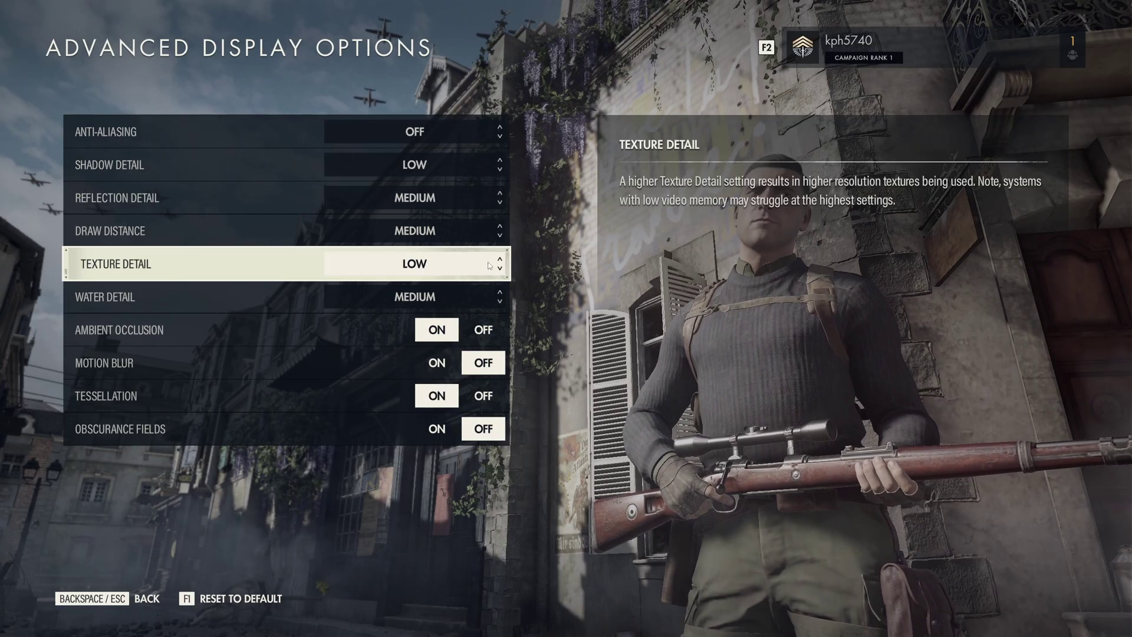
click(464, 263)
click(485, 369)
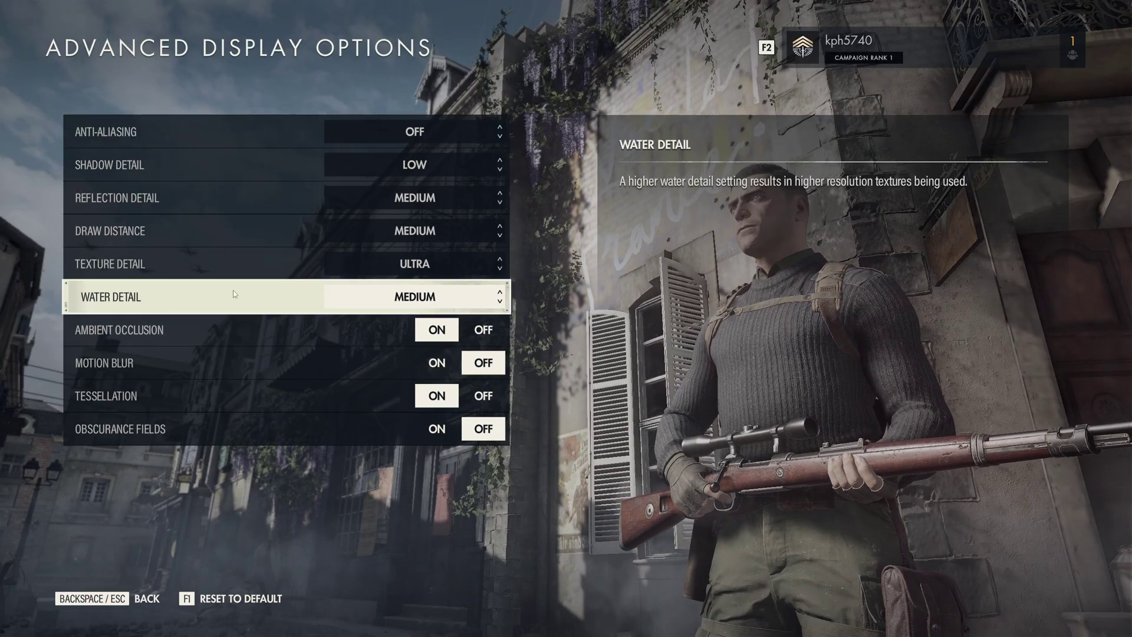
click(390, 301)
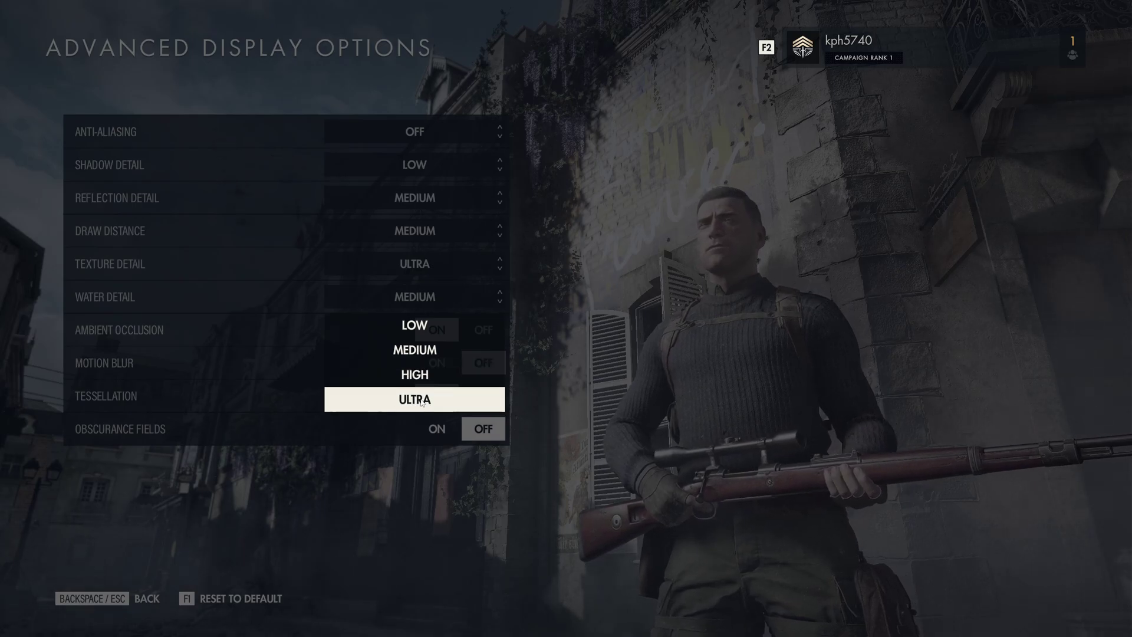
click(600, 324)
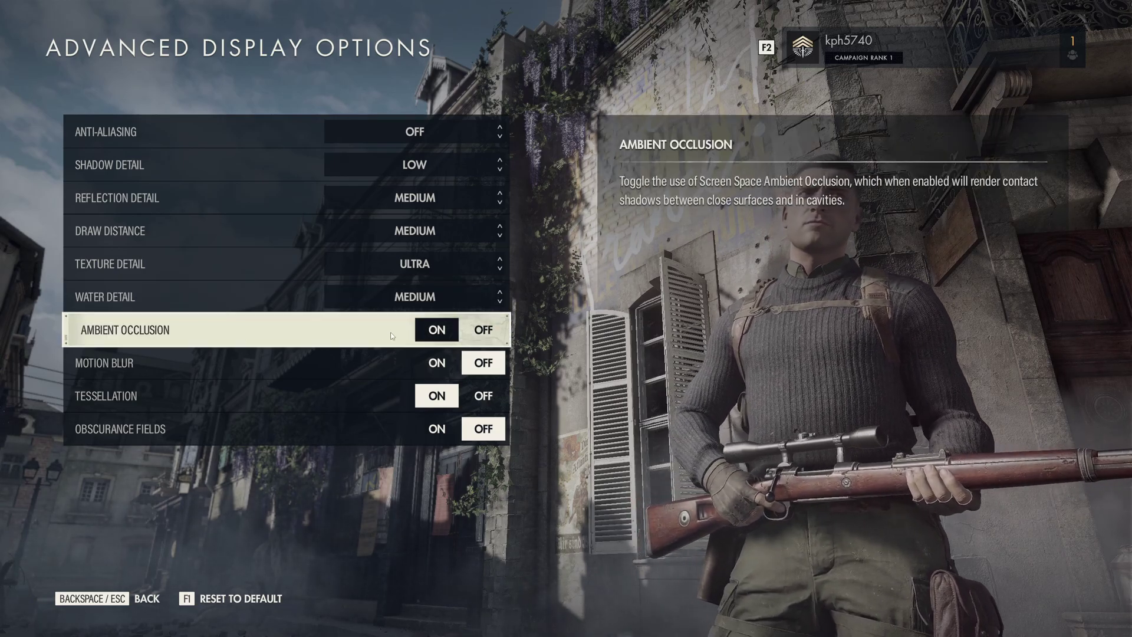
Step: Toggle Ambient Occlusion on and off to compare, leaving it Off
click(484, 330)
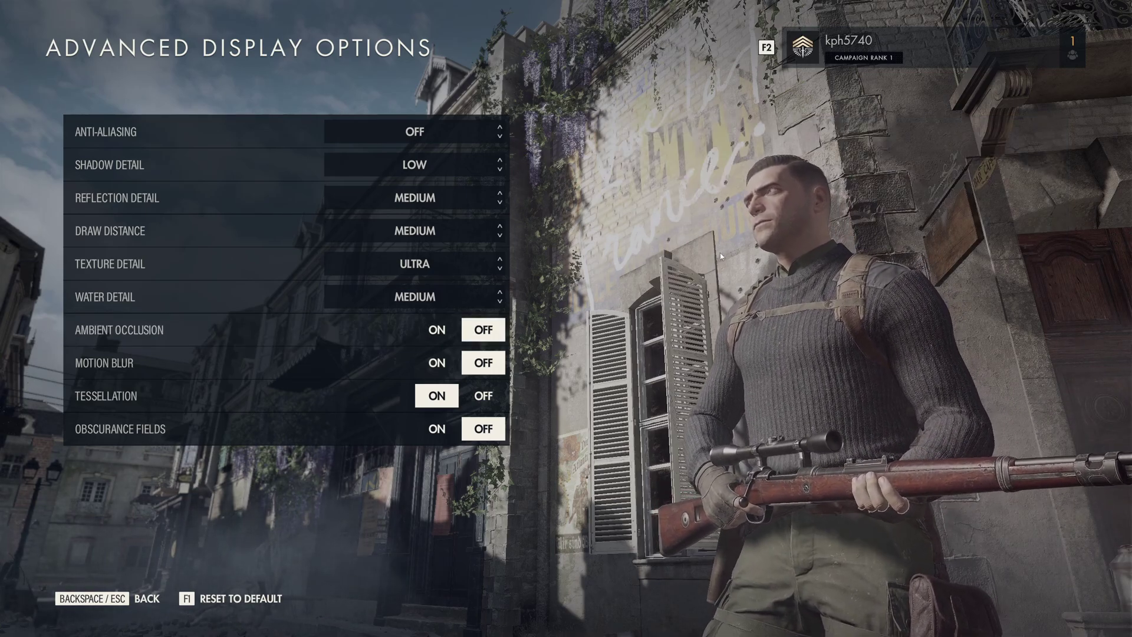
key(Left)
key(Left)
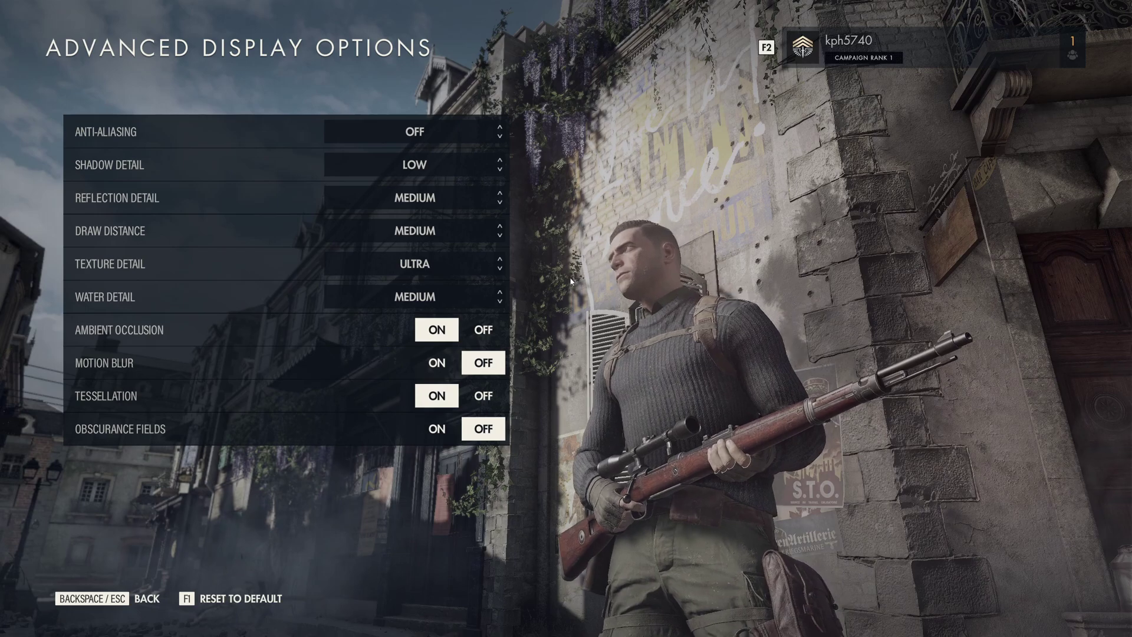
click(485, 329)
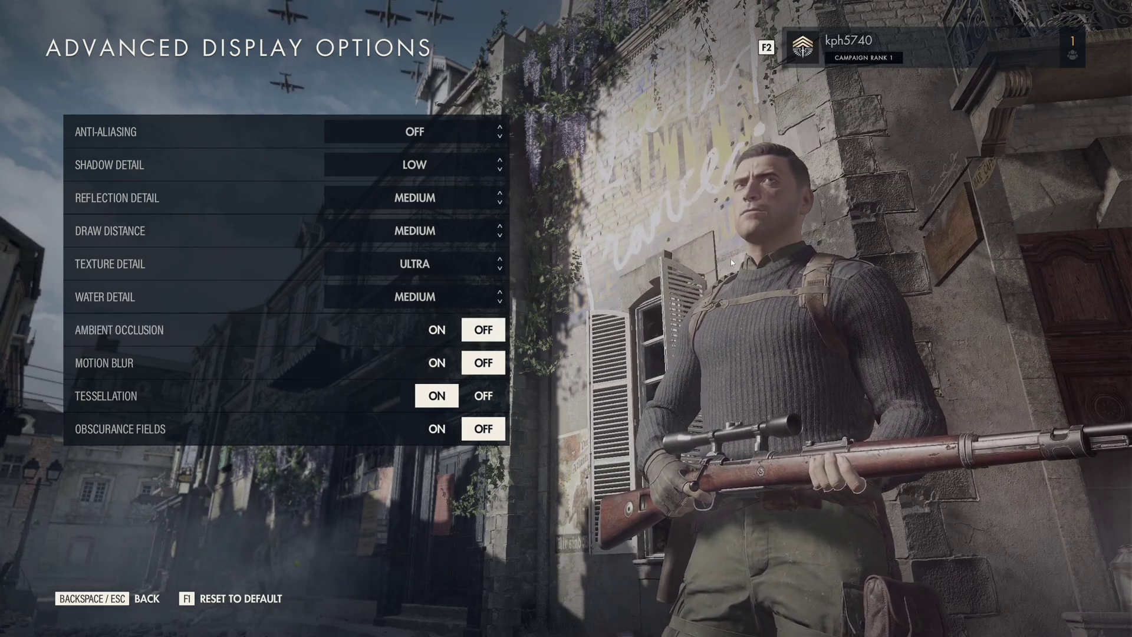
key(Up)
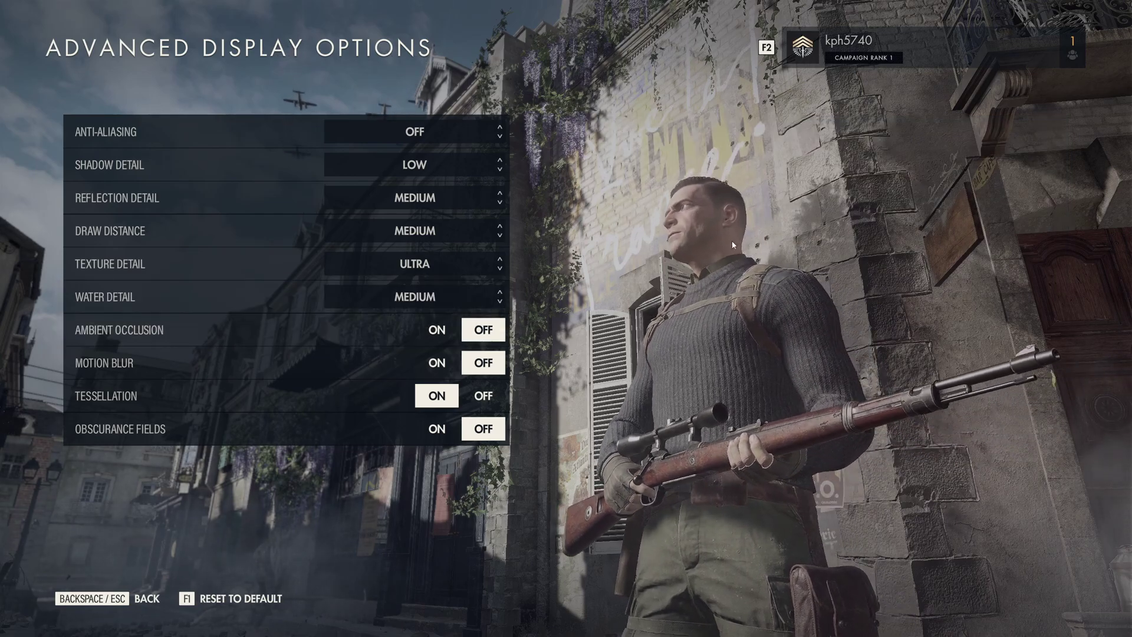